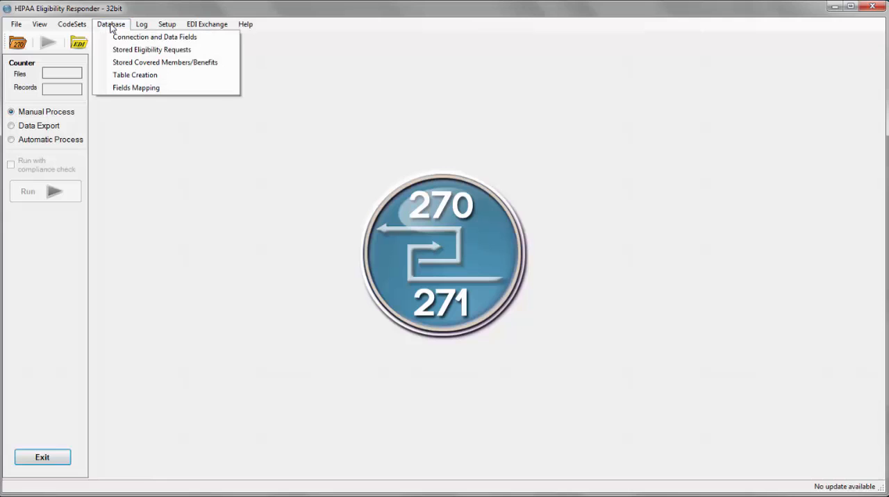
# Open the database connection setup and select MS SQL Server Integrated Security as the database type.
pyautogui.click(101, 38)
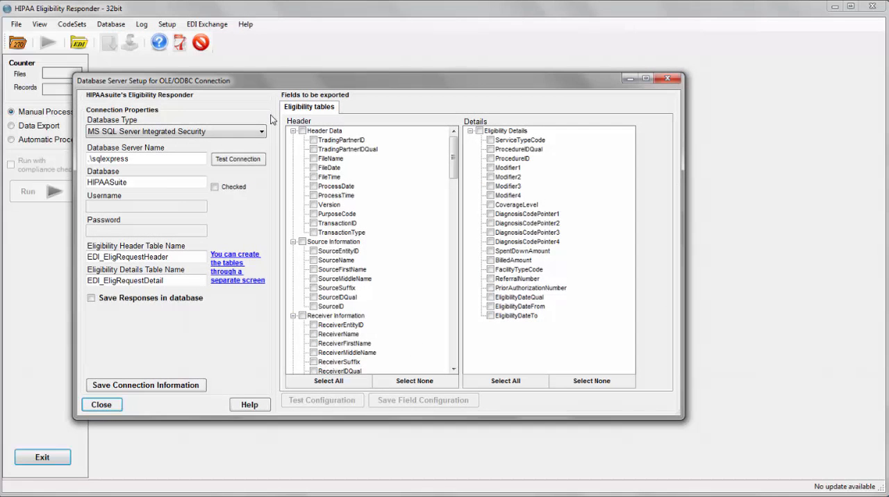
pyautogui.click(260, 135)
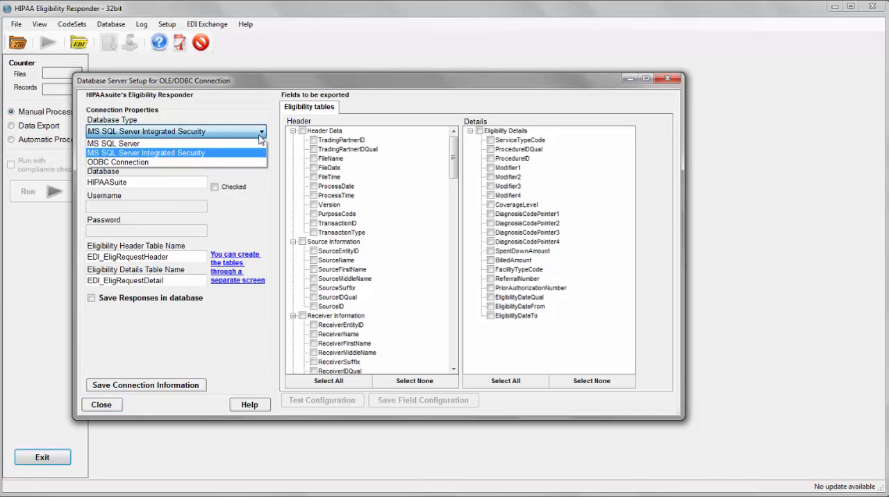
pyautogui.click(257, 153)
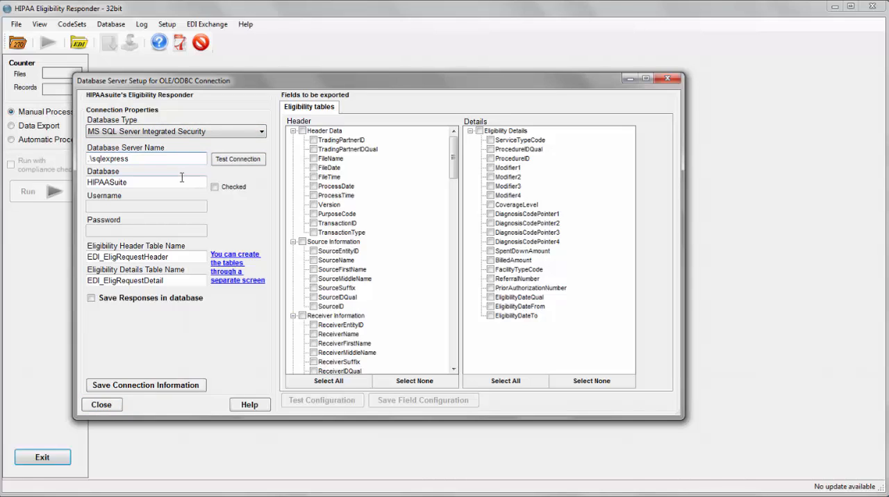
pyautogui.click(183, 180)
# Enable saving responses in the database, and save and test the connection settings.
pyautogui.click(187, 302)
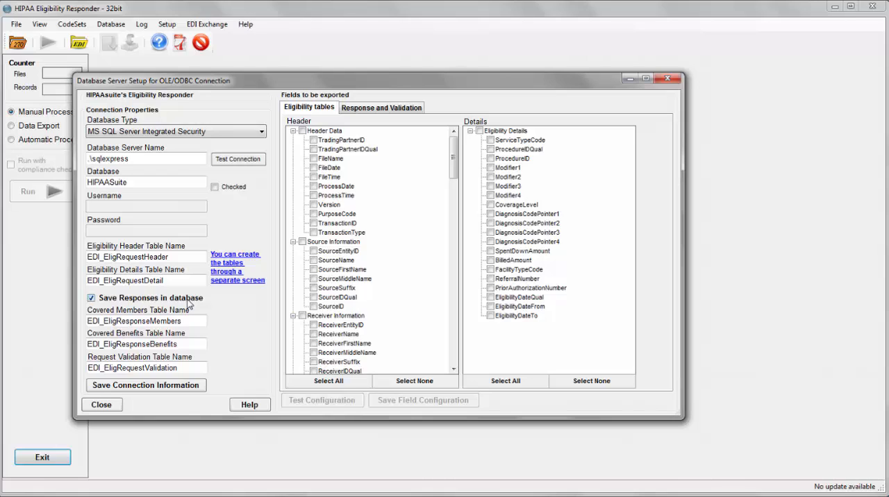
pyautogui.click(201, 386)
pyautogui.click(259, 161)
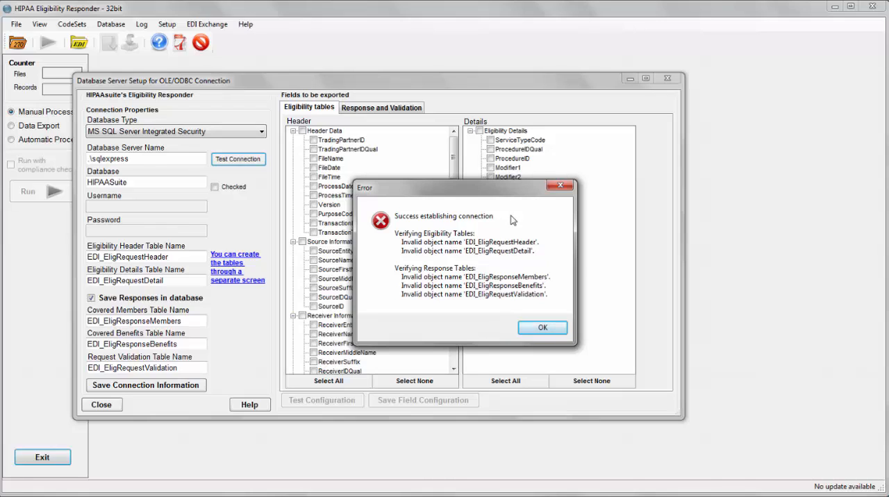
pyautogui.click(548, 329)
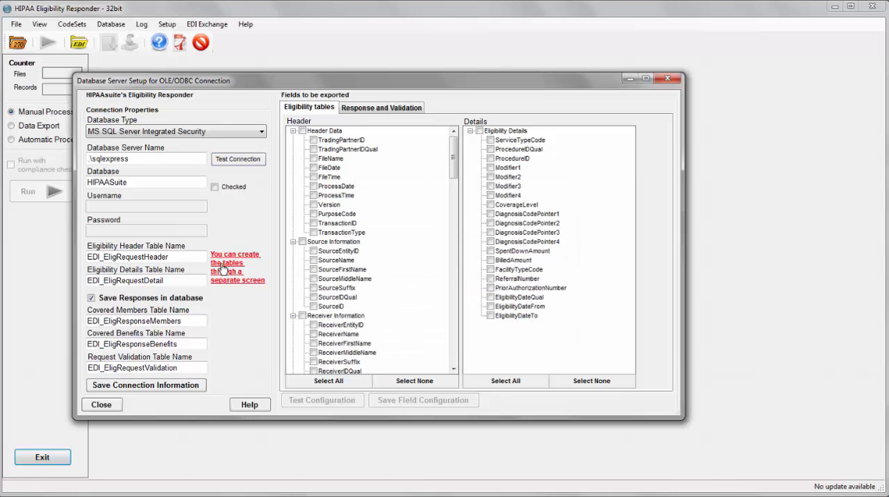
# Create the EDI_EligRequestHeader and EDI_EligRequestDetail tables by executing their Microsoft SQL Server scripts.
pyautogui.click(223, 269)
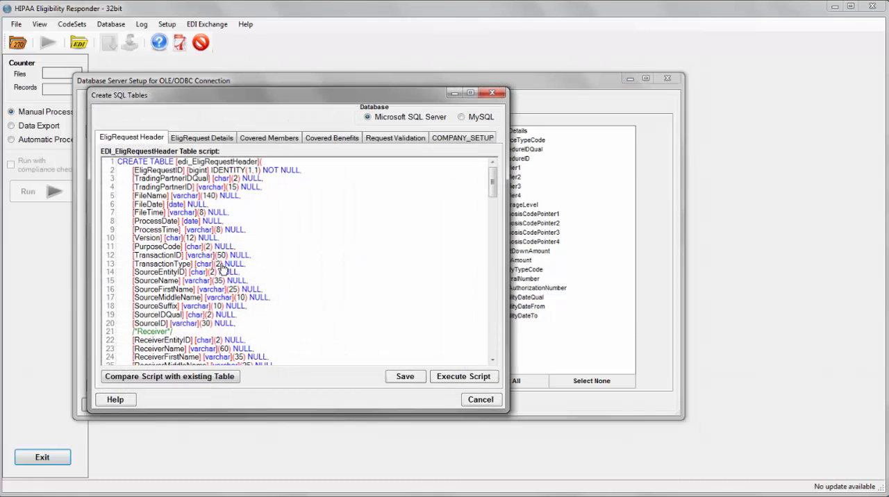
pyautogui.moveTo(273, 91); pyautogui.dragTo(372, 93)
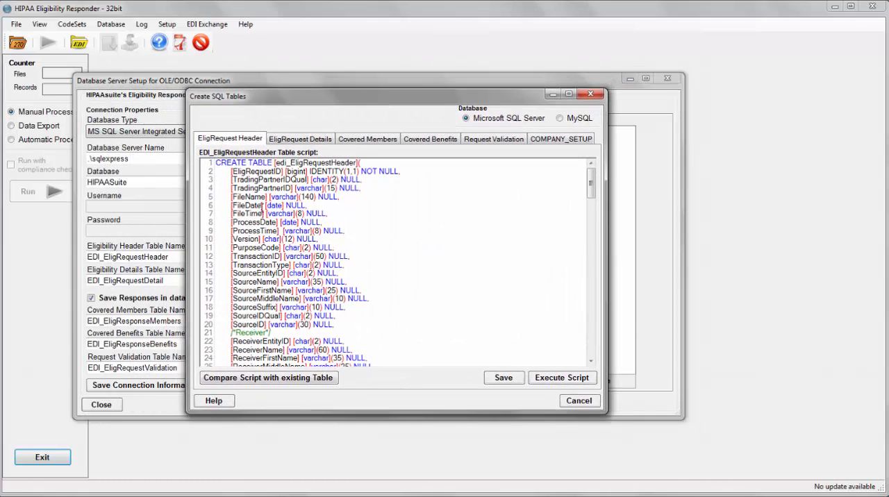
pyautogui.click(566, 383)
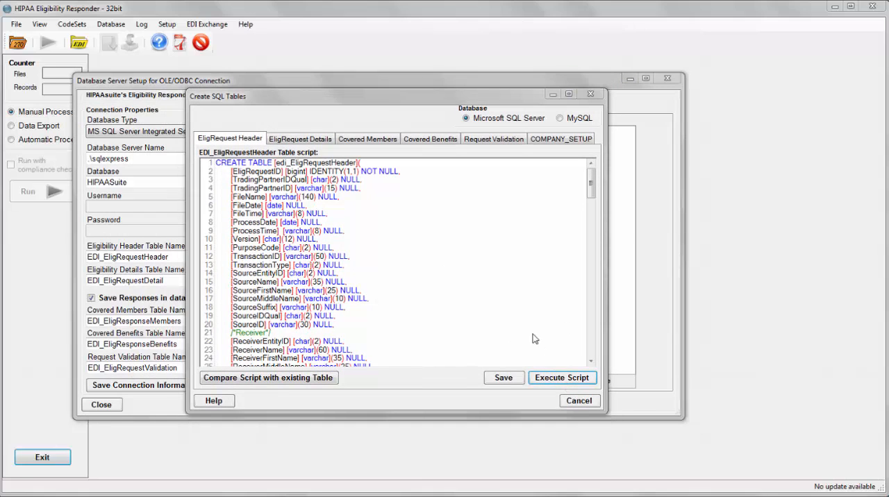
pyautogui.click(511, 291)
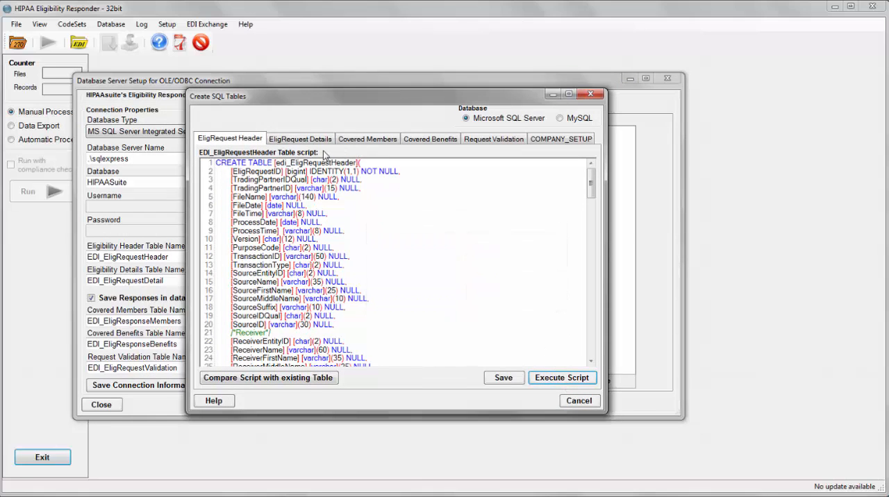
pyautogui.click(315, 143)
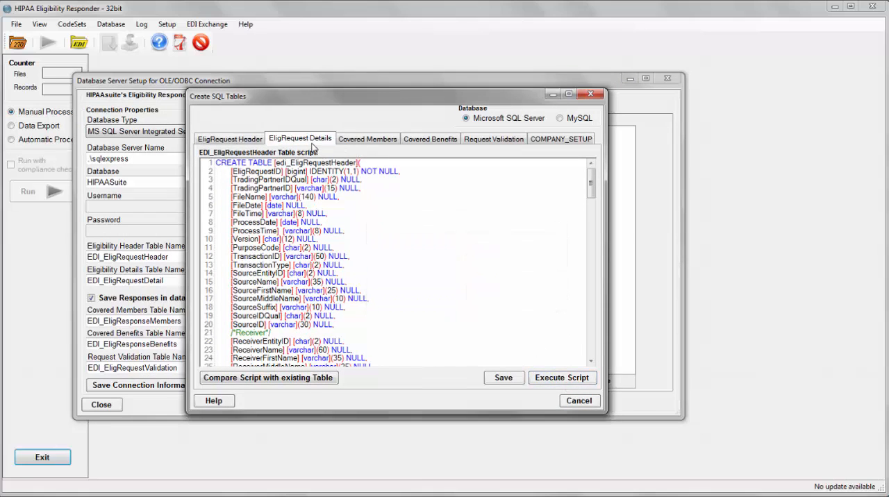
pyautogui.click(540, 377)
pyautogui.click(522, 289)
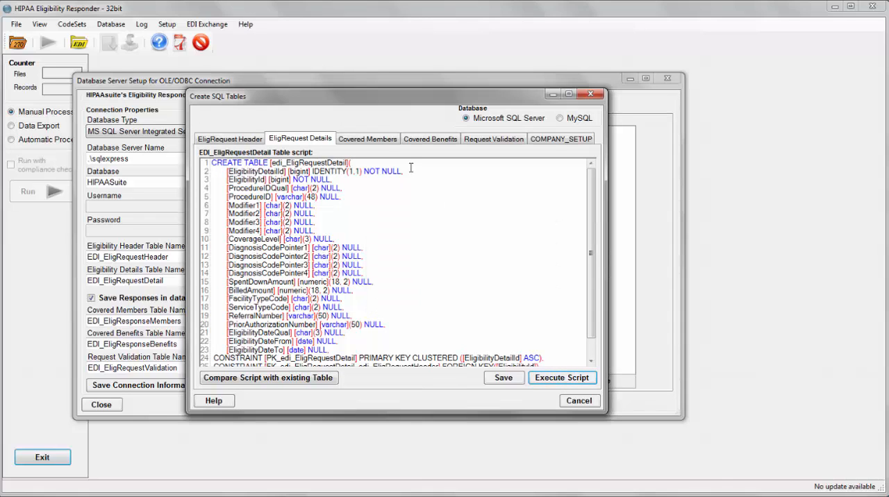
# Create the EDI_EligResponseMembers and EDI_EligResponseBenefits tables by executing the covered members and covered benefits scripts.
pyautogui.click(379, 141)
pyautogui.click(563, 378)
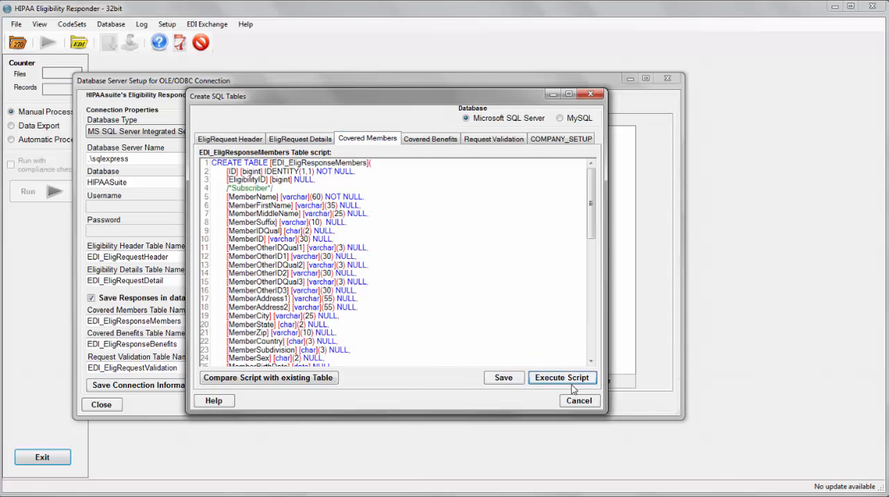
pyautogui.click(521, 290)
pyautogui.click(432, 137)
pyautogui.click(546, 381)
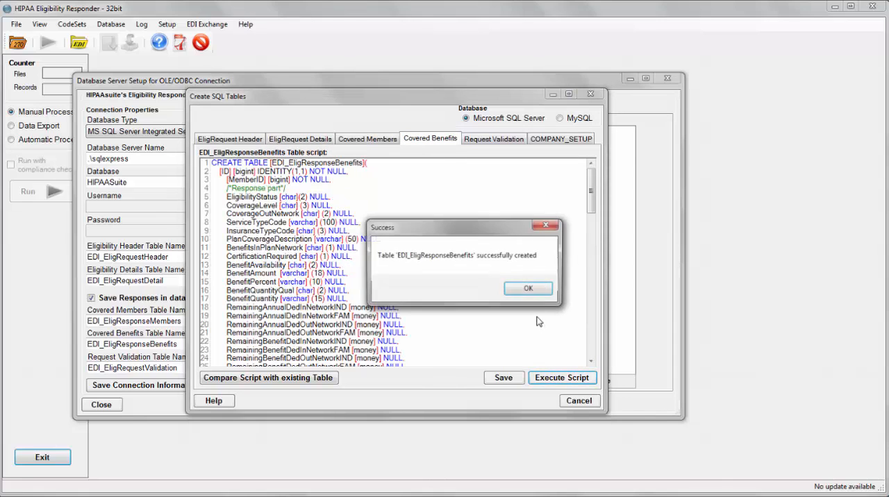
pyautogui.click(521, 290)
# Create the EDI_EligRequestValidation table by executing the request validation script.
pyautogui.click(493, 139)
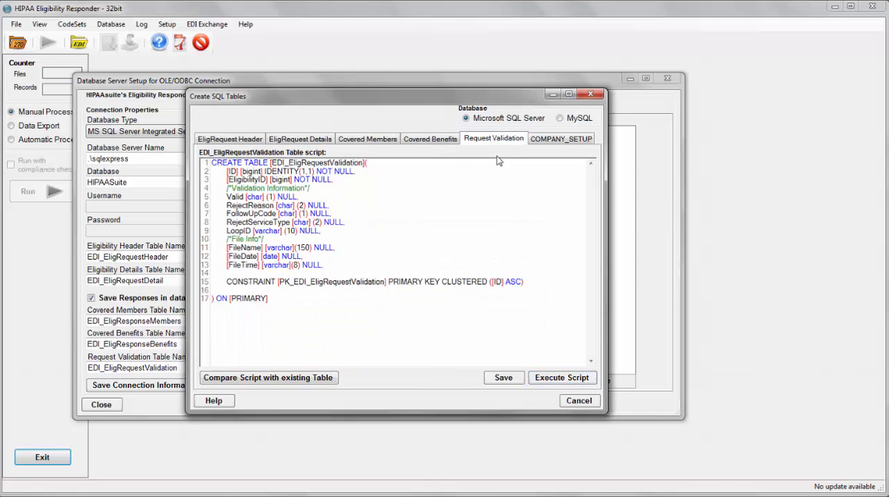
pyautogui.click(568, 382)
pyautogui.click(530, 289)
# Check the COMPANY_SETUP table script, leave table creation and test the database connection with its tables again.
pyautogui.click(580, 139)
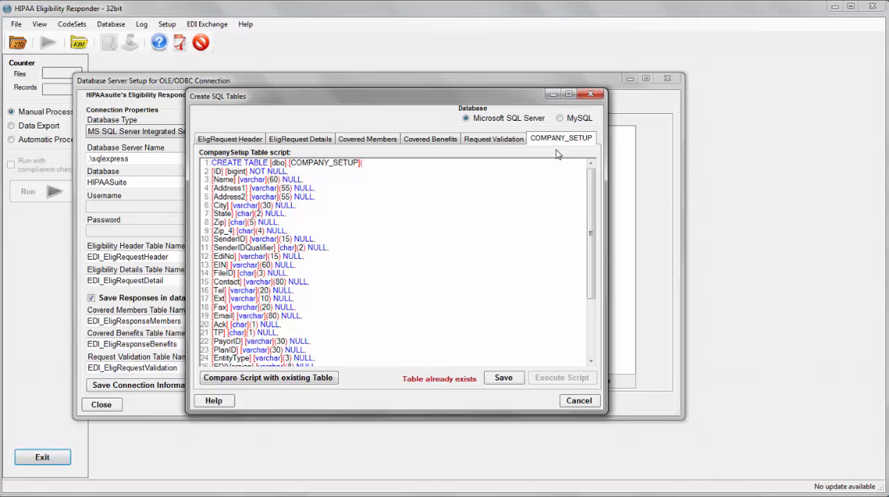
pyautogui.click(578, 401)
pyautogui.click(262, 166)
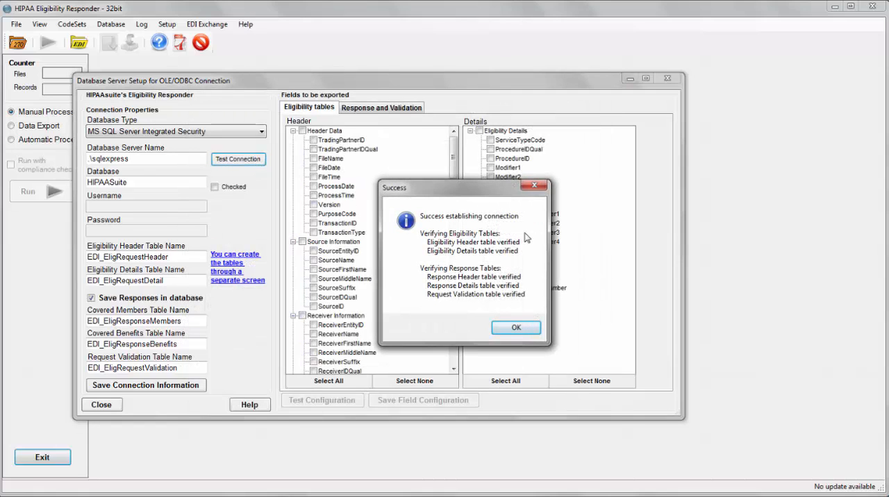
pyautogui.click(515, 328)
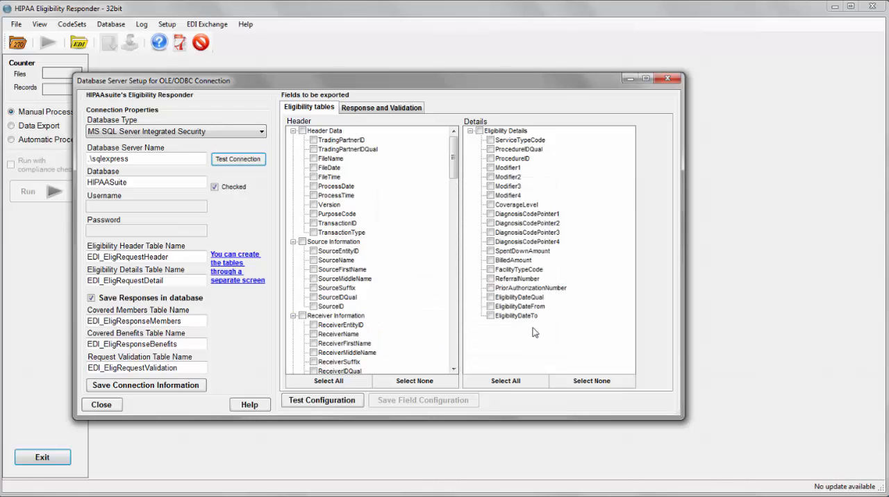
# Select all export fields for the eligibility header, eligibility details, covered members, covered benefits and request validations.
pyautogui.click(349, 383)
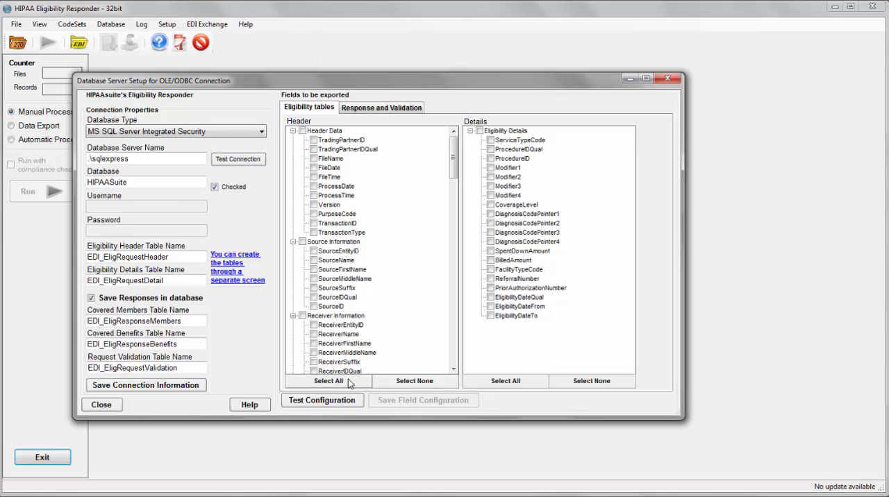
pyautogui.click(487, 383)
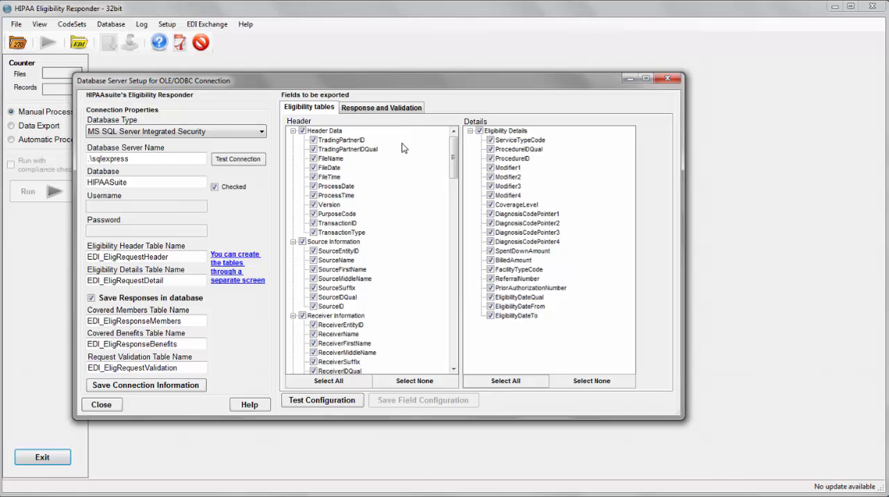
pyautogui.click(396, 106)
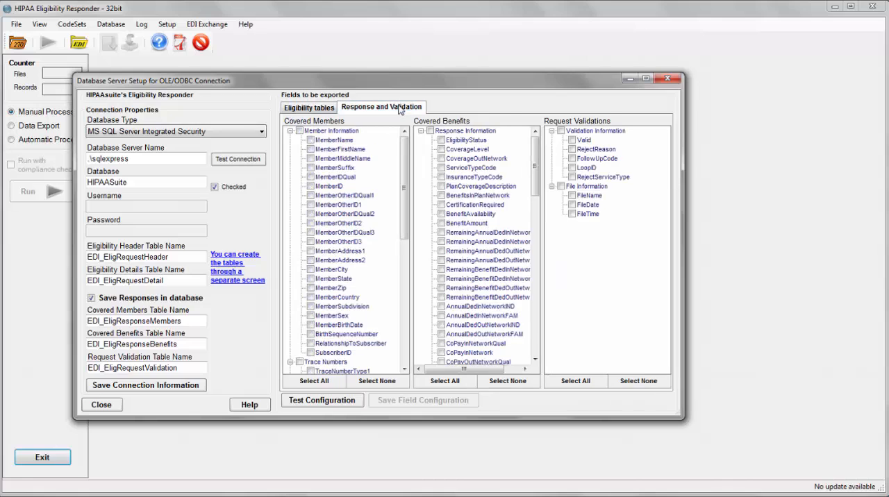
pyautogui.click(314, 381)
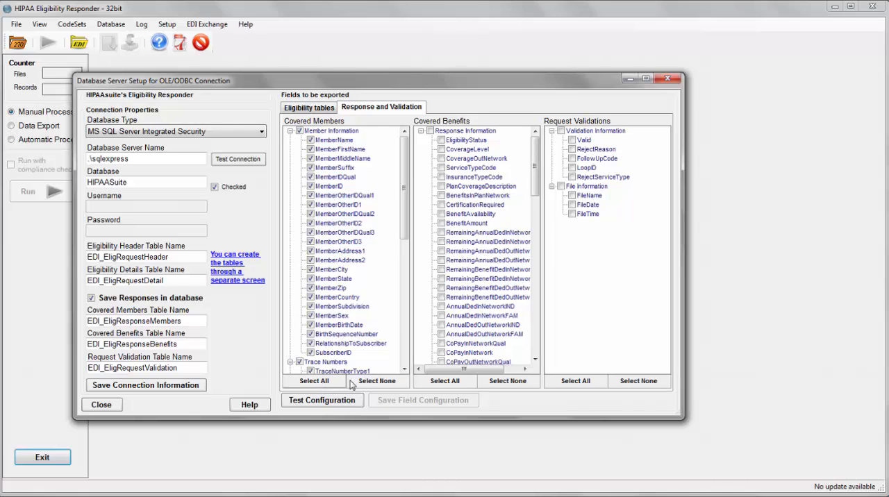
pyautogui.click(444, 381)
pyautogui.click(573, 383)
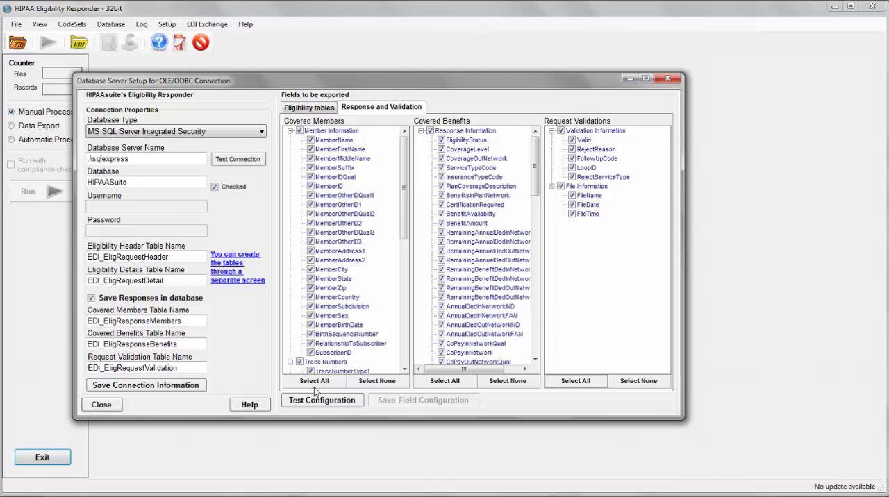
# Test and save the export field configuration, and close the database server setup.
pyautogui.click(354, 401)
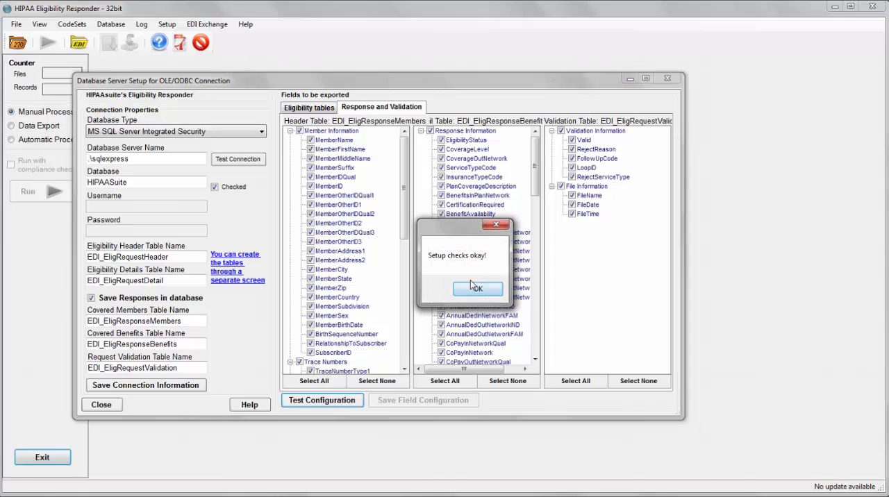
pyautogui.click(477, 289)
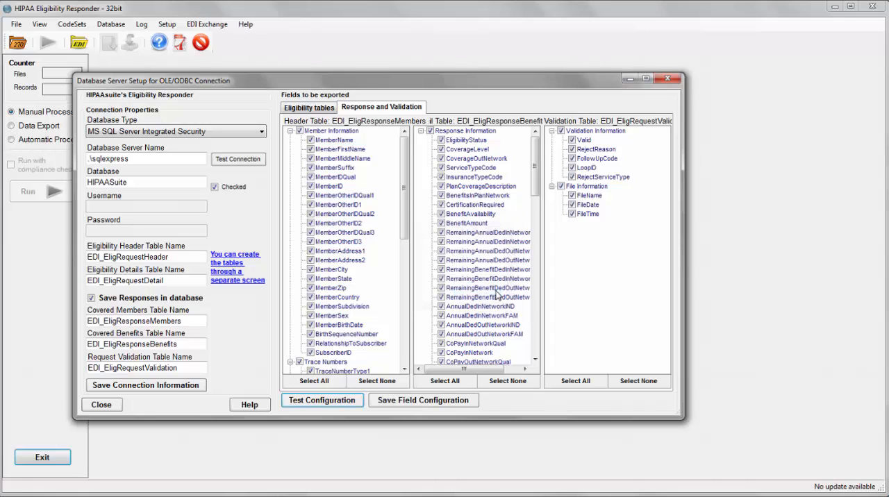
pyautogui.click(421, 401)
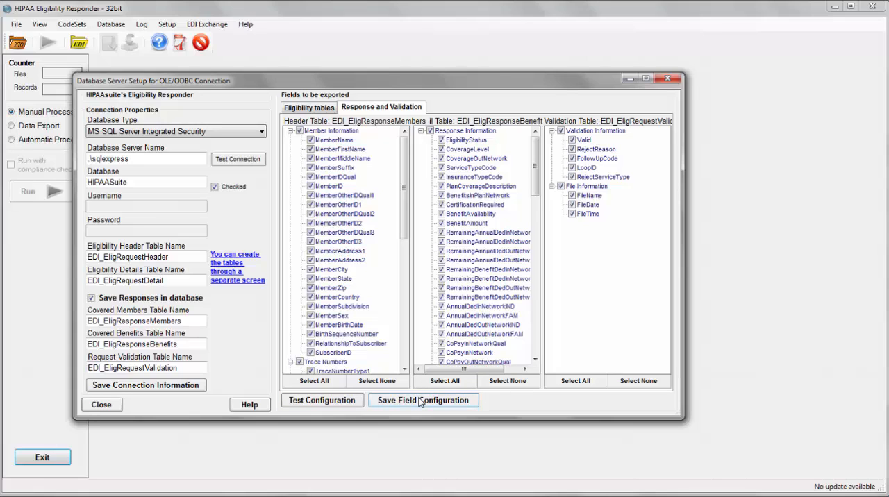
pyautogui.click(420, 400)
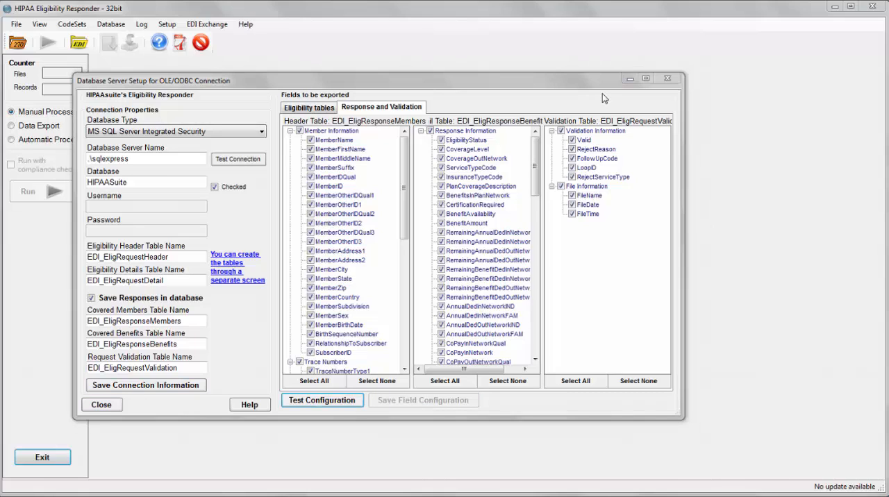
pyautogui.click(667, 77)
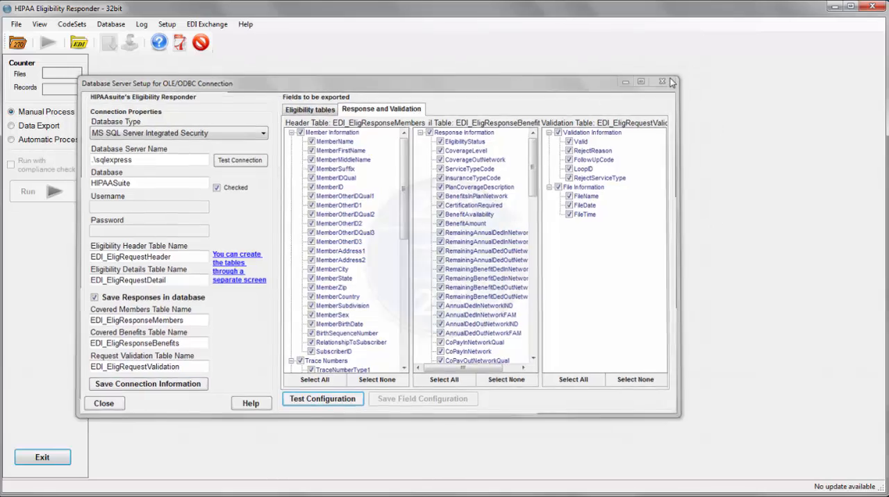
# Enable Export in Database as a default automatic processing option and save the autoprocess setup.
pyautogui.click(206, 24)
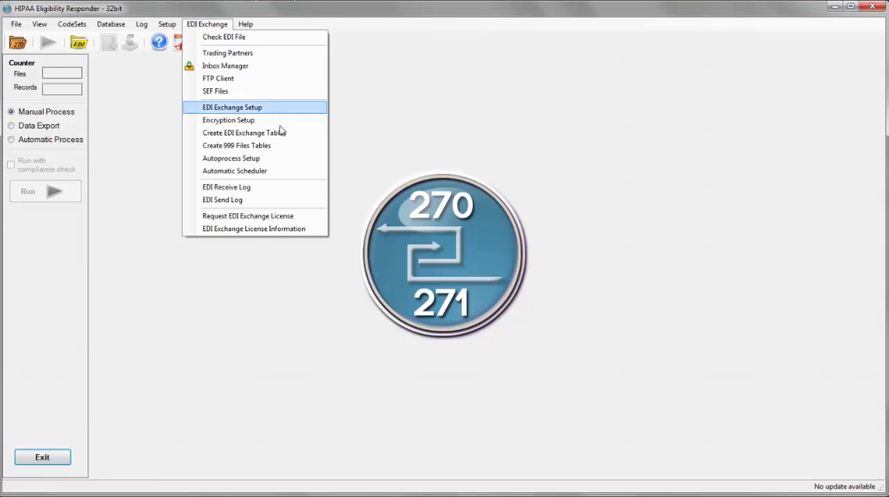
pyautogui.click(287, 159)
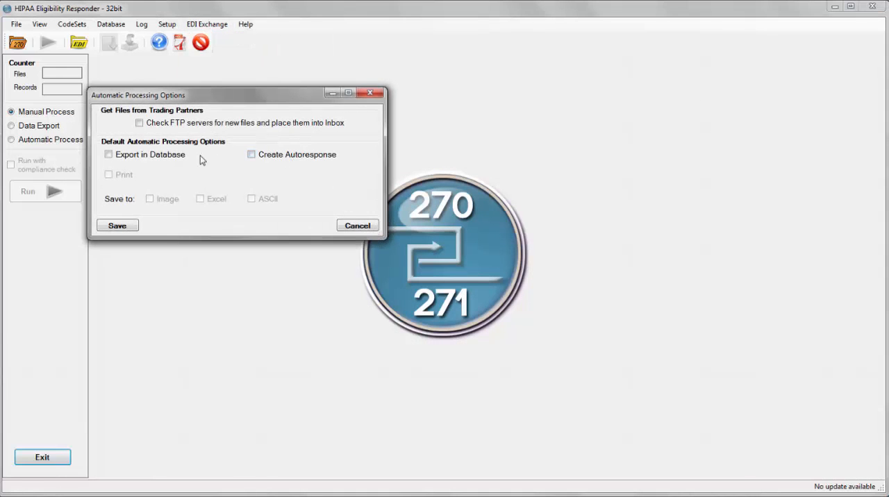
pyautogui.click(177, 154)
pyautogui.click(115, 225)
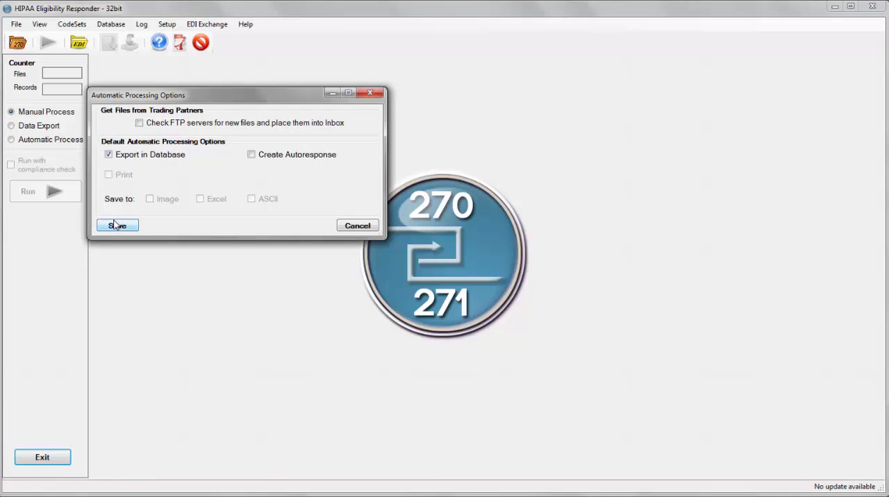
# Set the EDI Exchange root directory path to D:\EDI and save the setup.
pyautogui.click(224, 26)
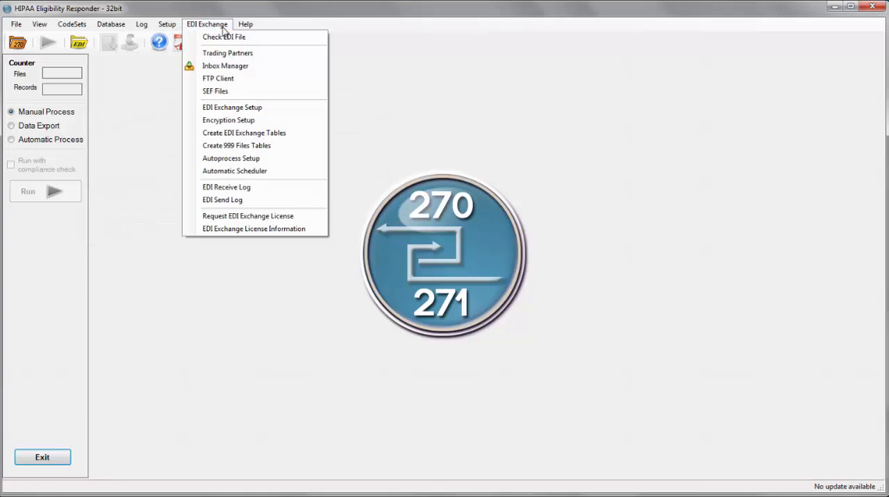
pyautogui.click(276, 111)
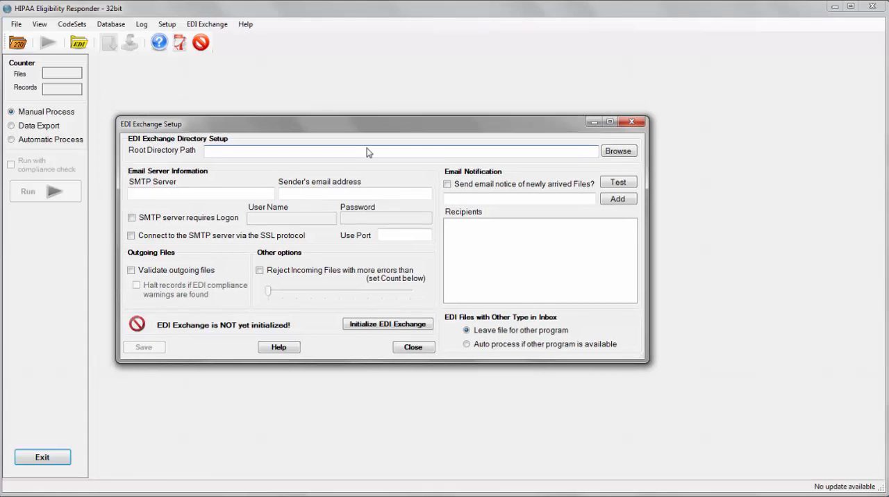
pyautogui.write('D:\\EDI')
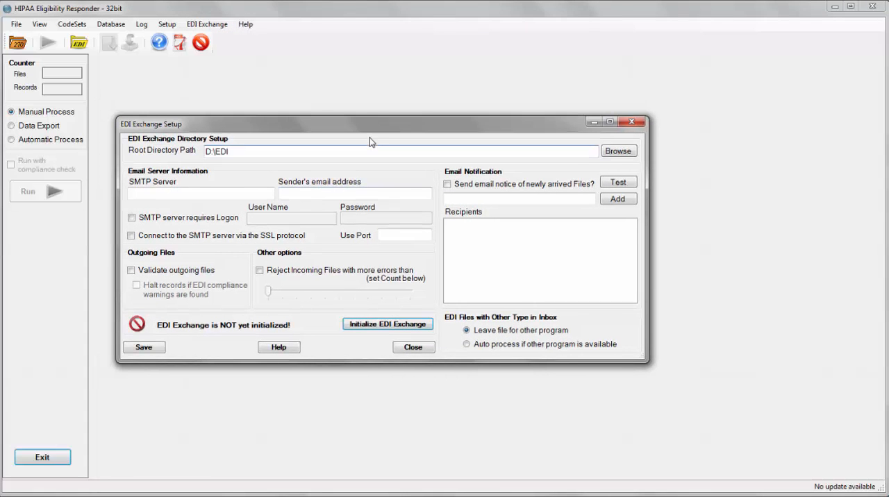
pyautogui.click(145, 348)
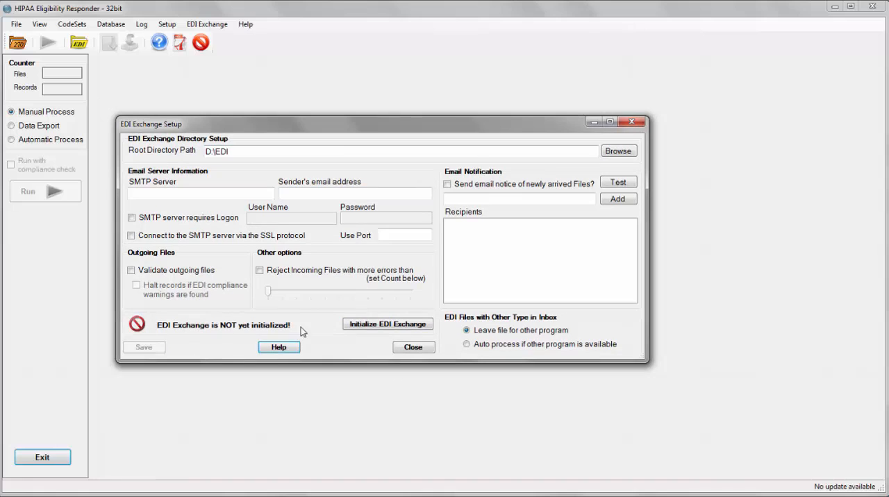
# Initialize EDI Exchange, review the SQL settings and table checks in the processing results, and close the setup.
pyautogui.click(358, 324)
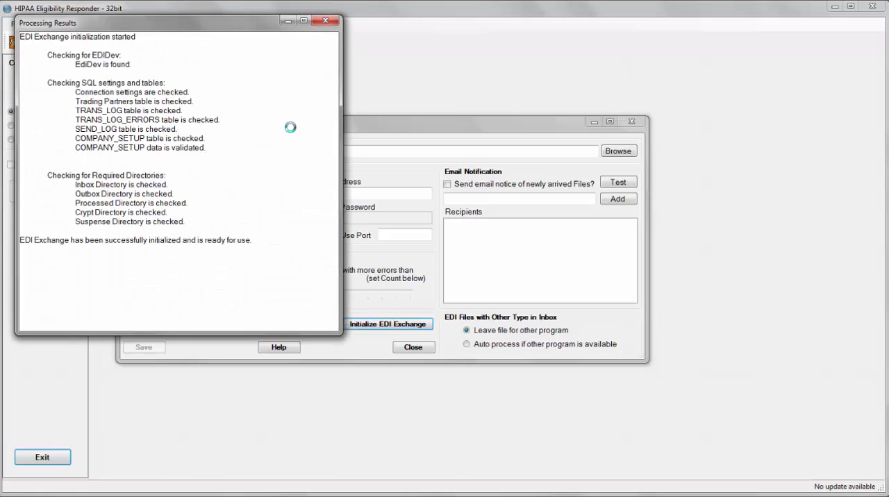
pyautogui.moveTo(205, 147); pyautogui.dragTo(73, 85)
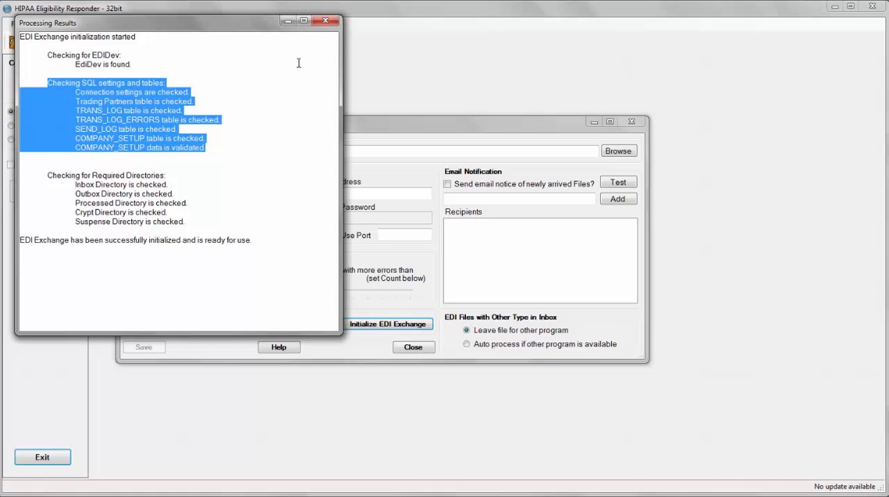
pyautogui.click(326, 21)
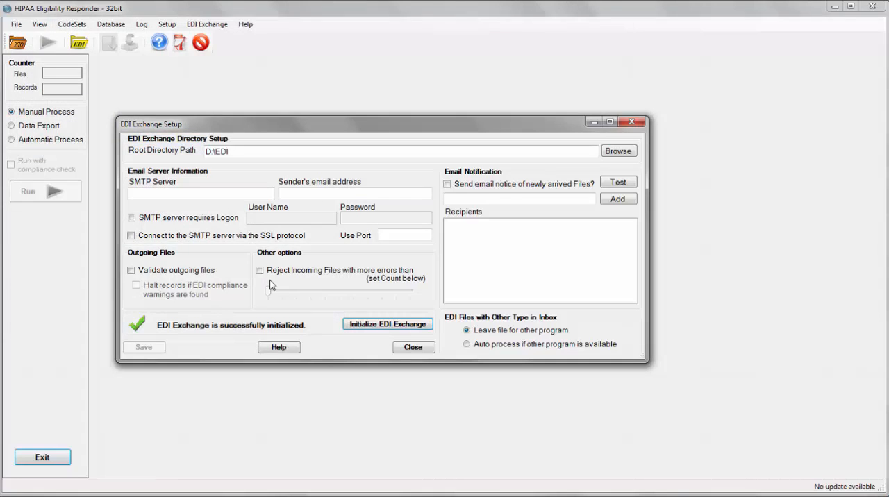
pyautogui.click(413, 348)
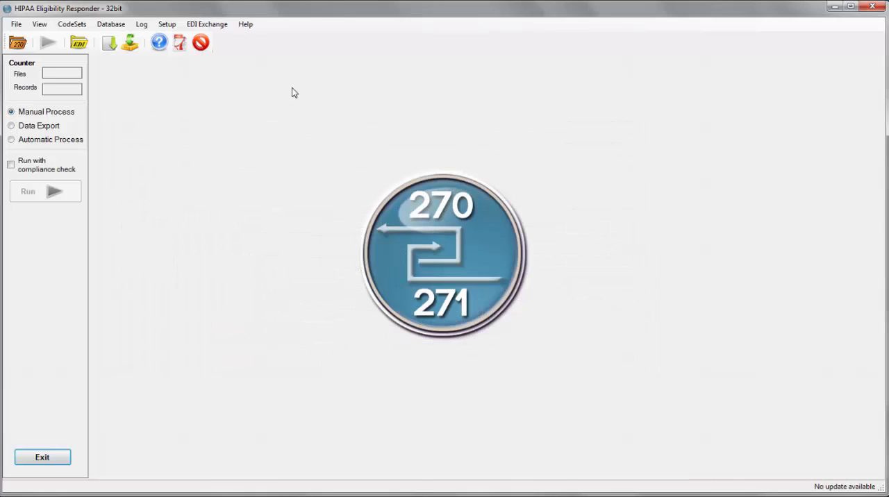
# View the table creation scripts for EDI Exchange and close them without executing anything.
pyautogui.click(220, 26)
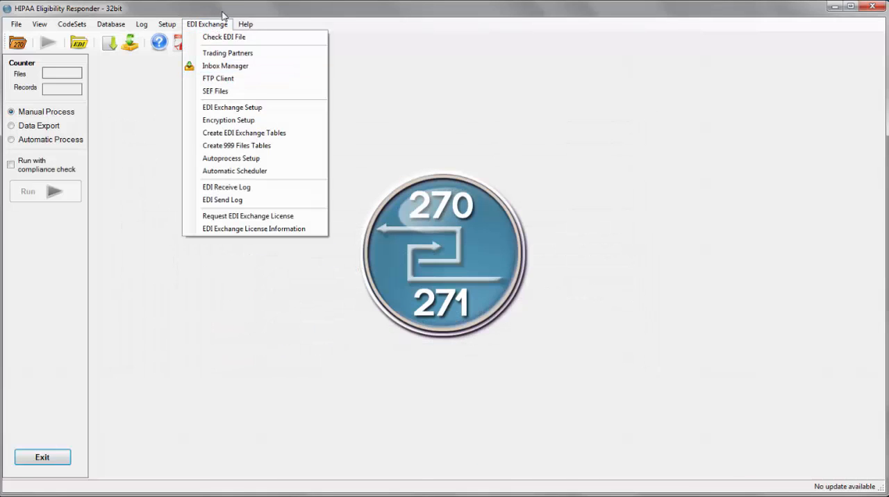
pyautogui.click(307, 137)
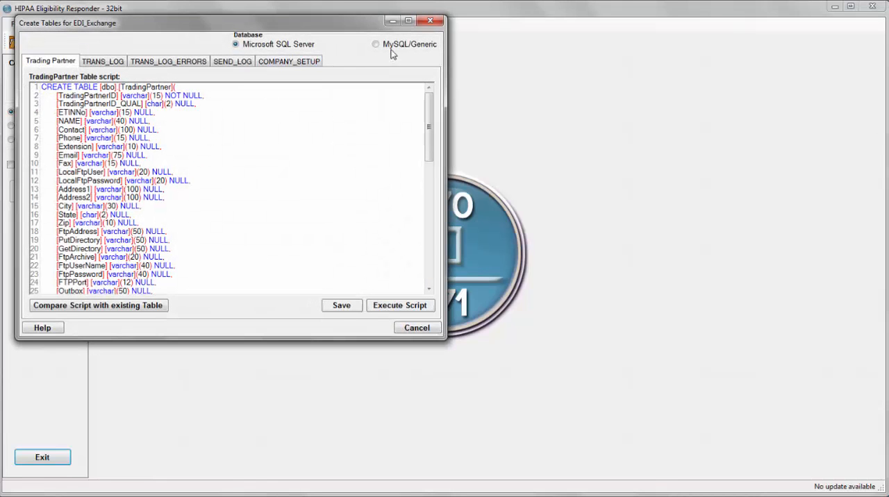
pyautogui.click(430, 22)
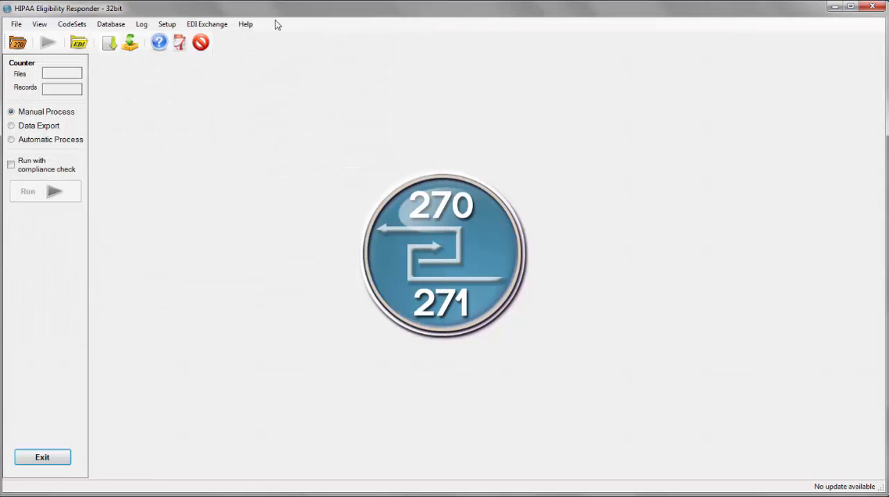
# Review the CORE settings of the testTradingPartner trading partner, and close the trading partner setup.
pyautogui.click(220, 24)
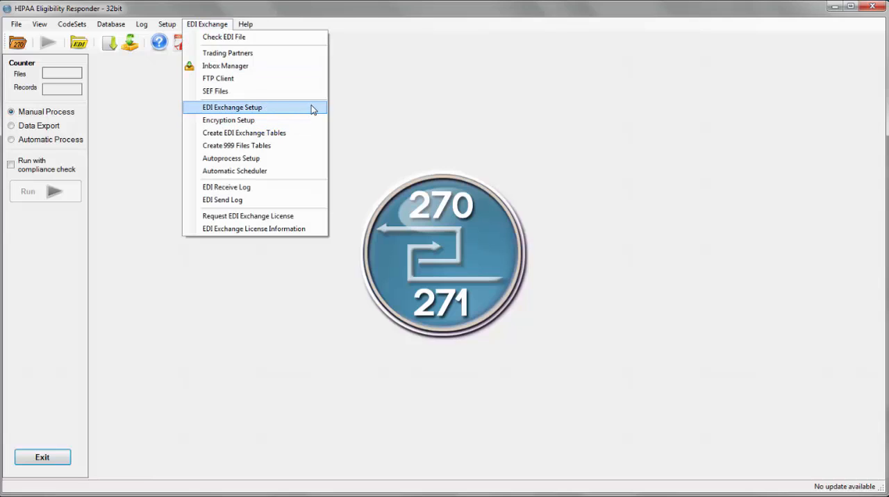
pyautogui.click(293, 53)
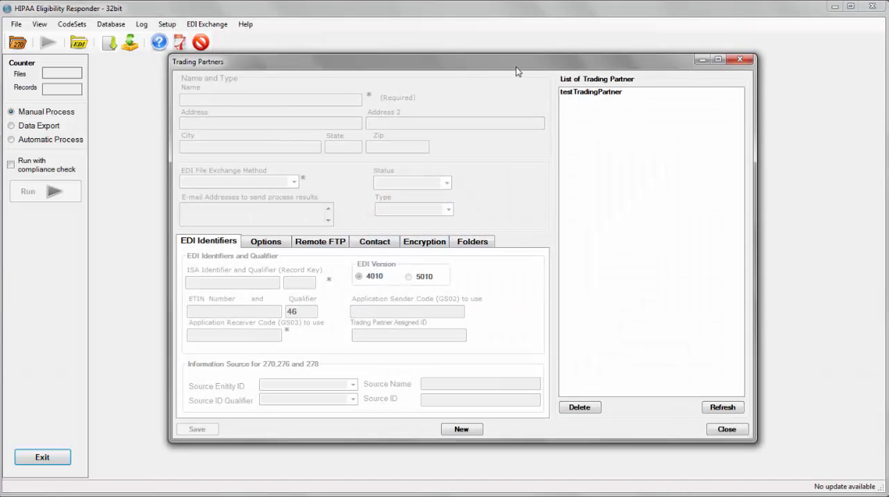
pyautogui.click(634, 94)
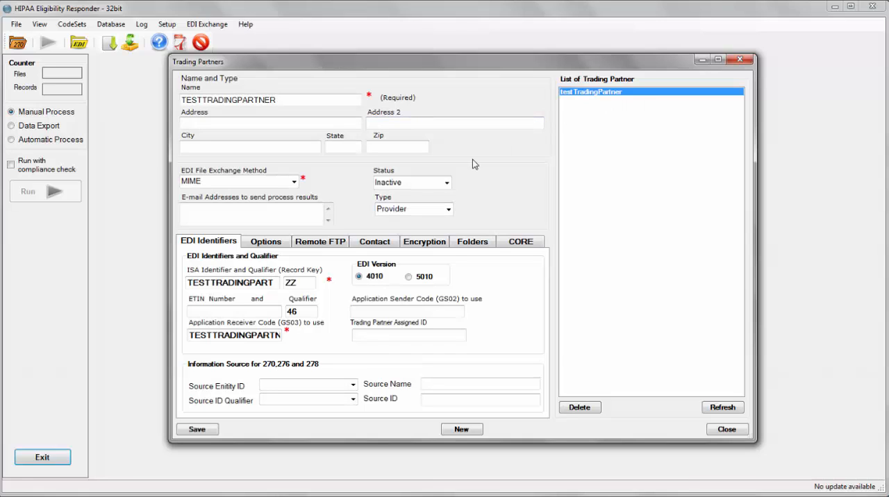
pyautogui.click(539, 248)
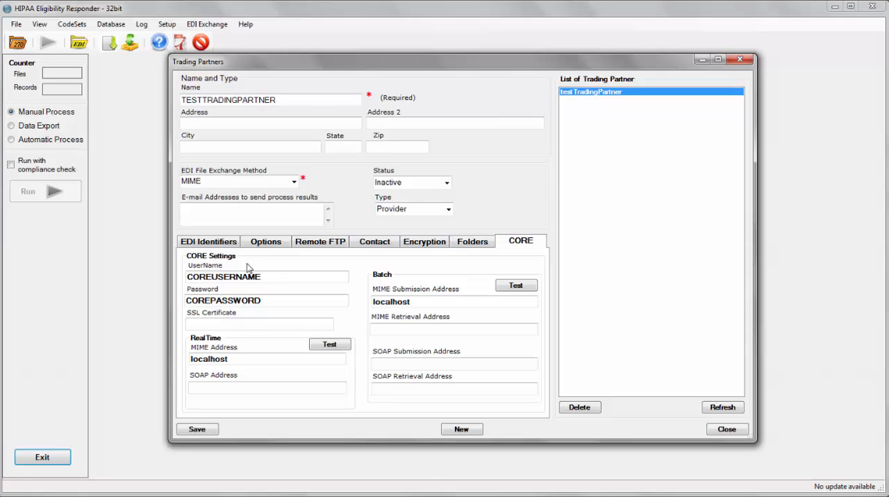
pyautogui.click(271, 276)
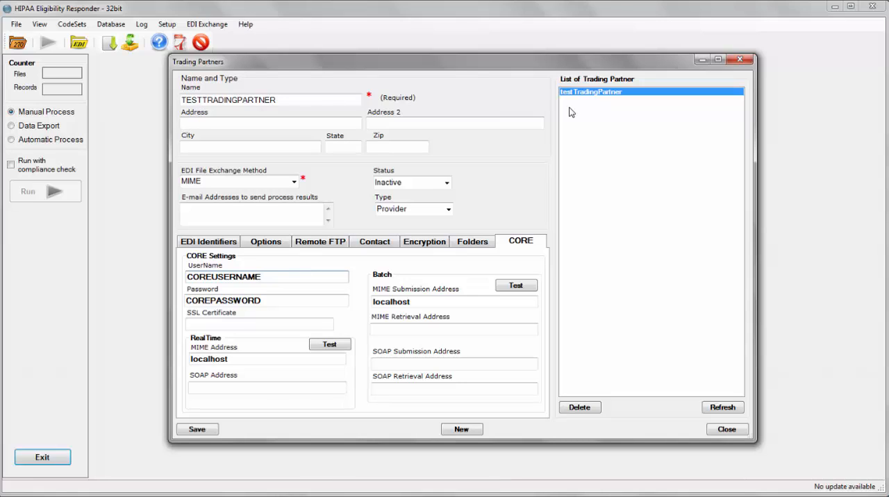
pyautogui.click(740, 60)
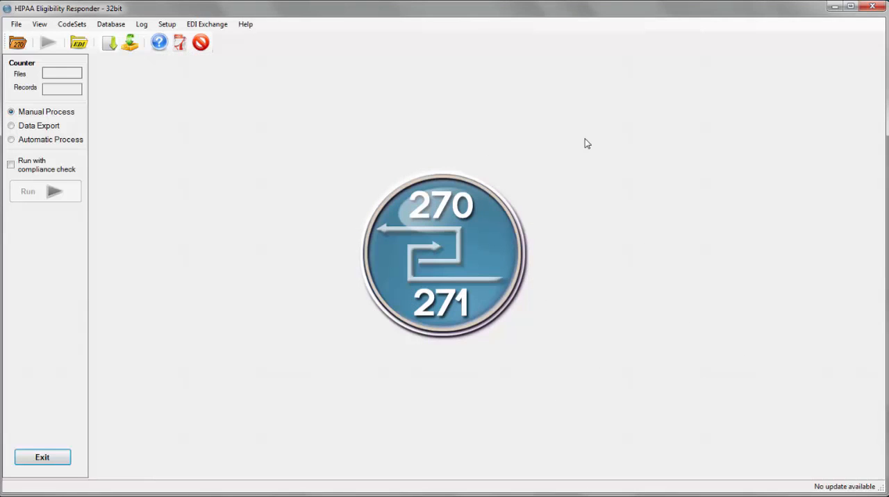